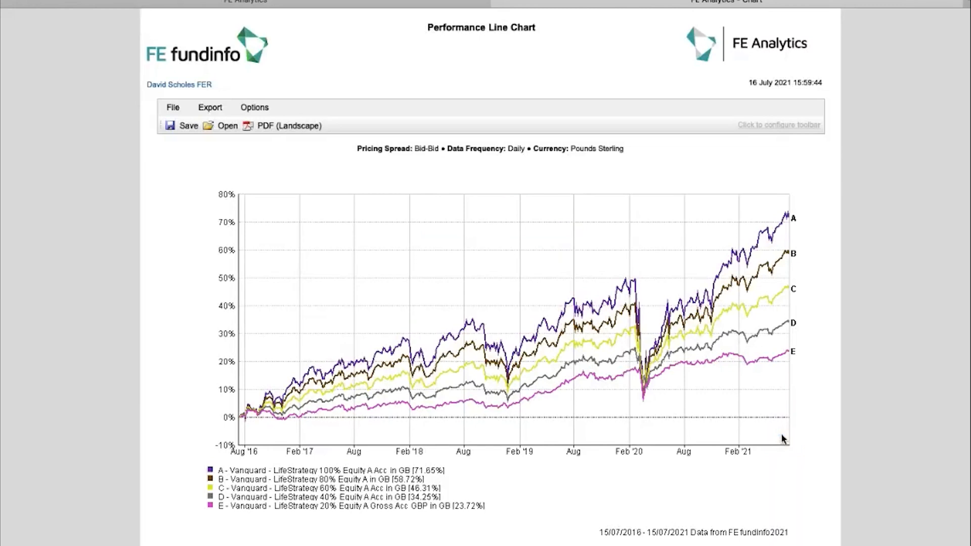
Step: Generate a static scatter chart of the five LifeStrategy funds over a 5-year performance period
click(498, 3)
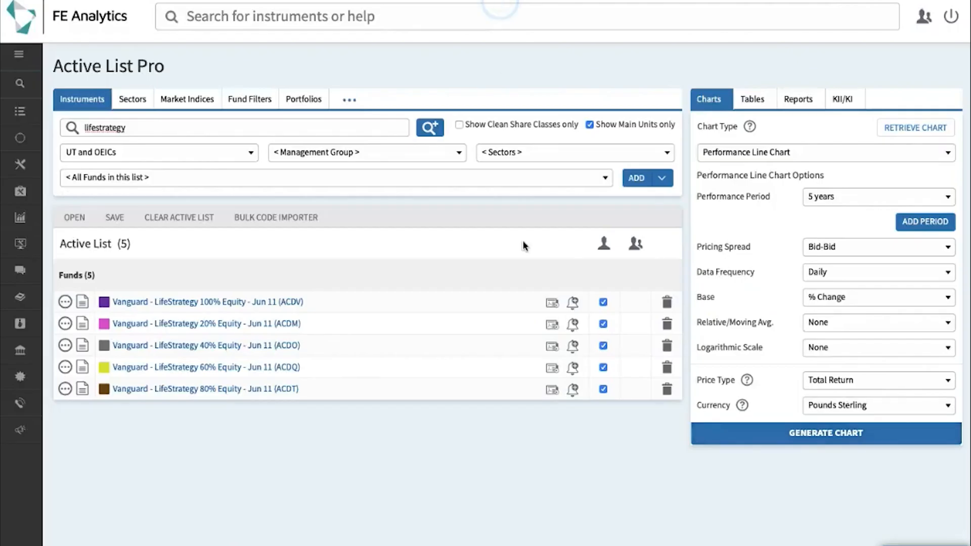
click(739, 153)
click(729, 258)
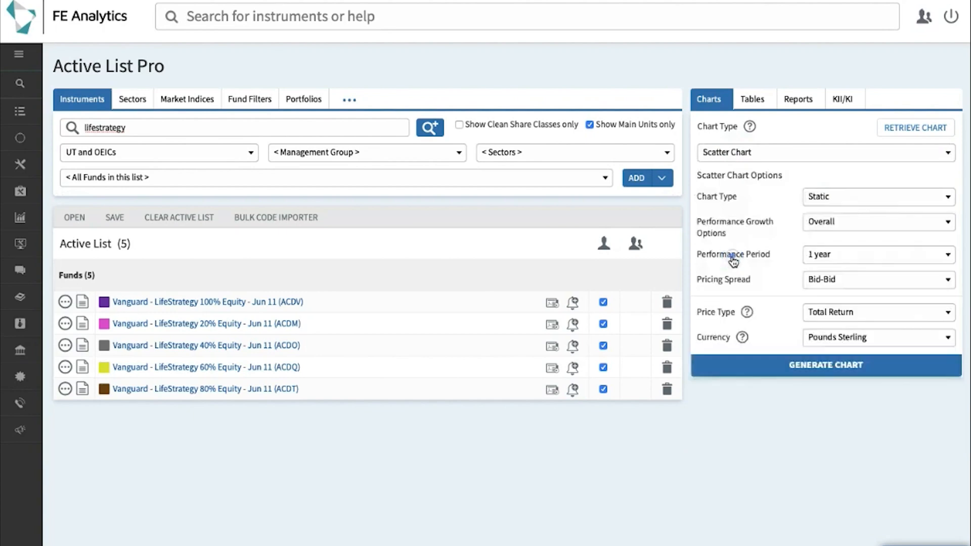
click(837, 259)
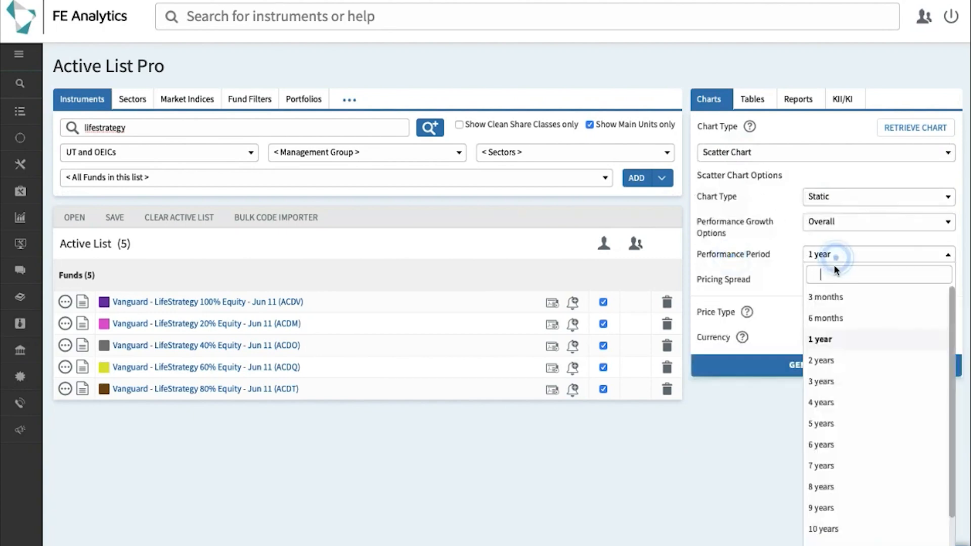
click(832, 424)
click(806, 373)
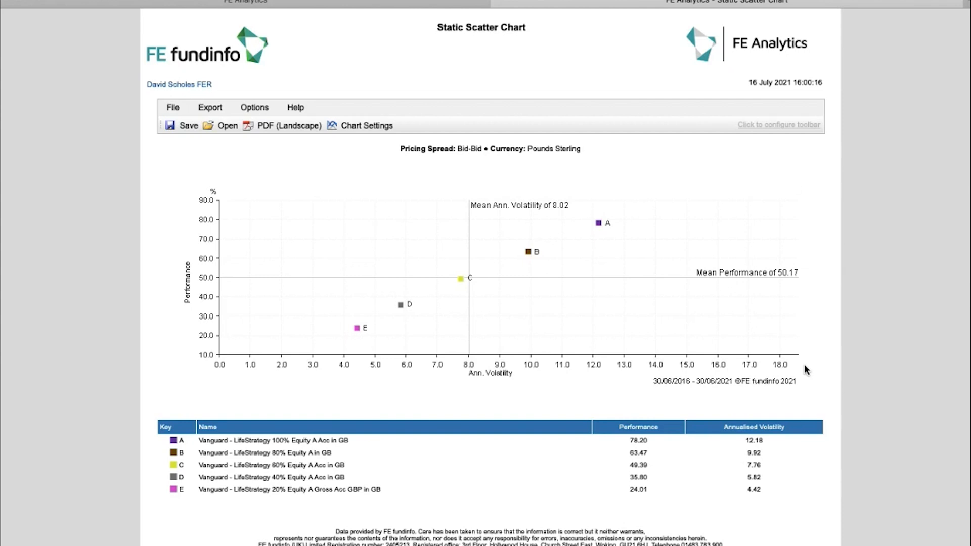
Step: Return to the active list and choose a Bar Chart with a Discrete chart basis
click(496, 4)
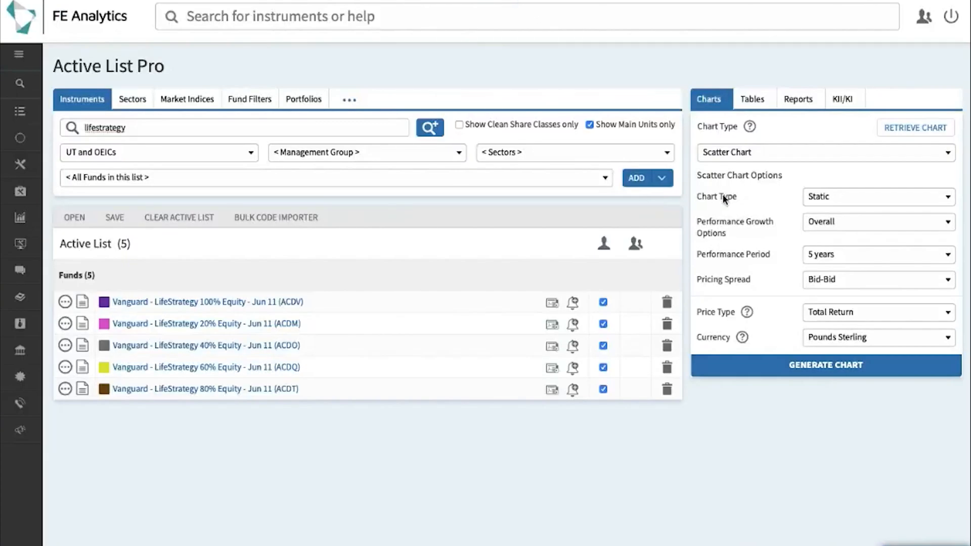
click(738, 152)
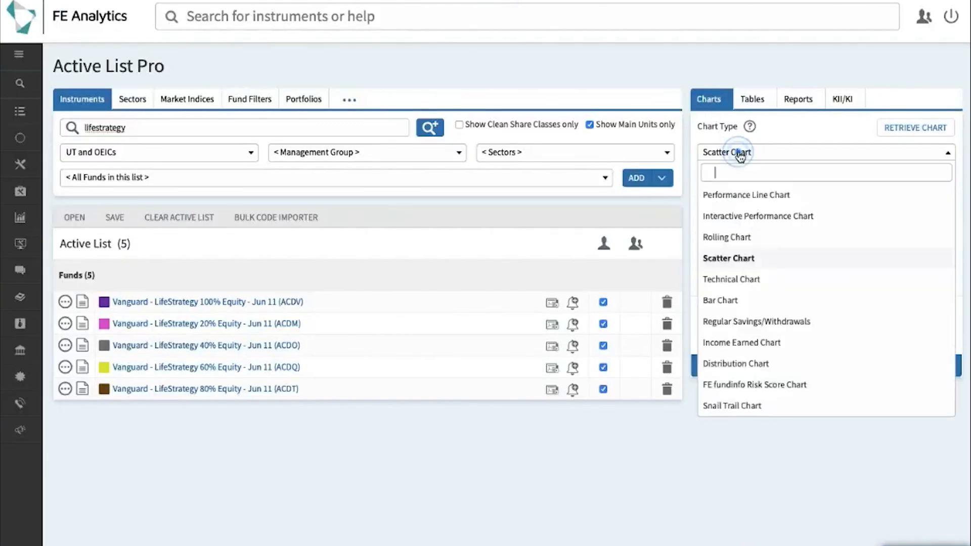
click(733, 302)
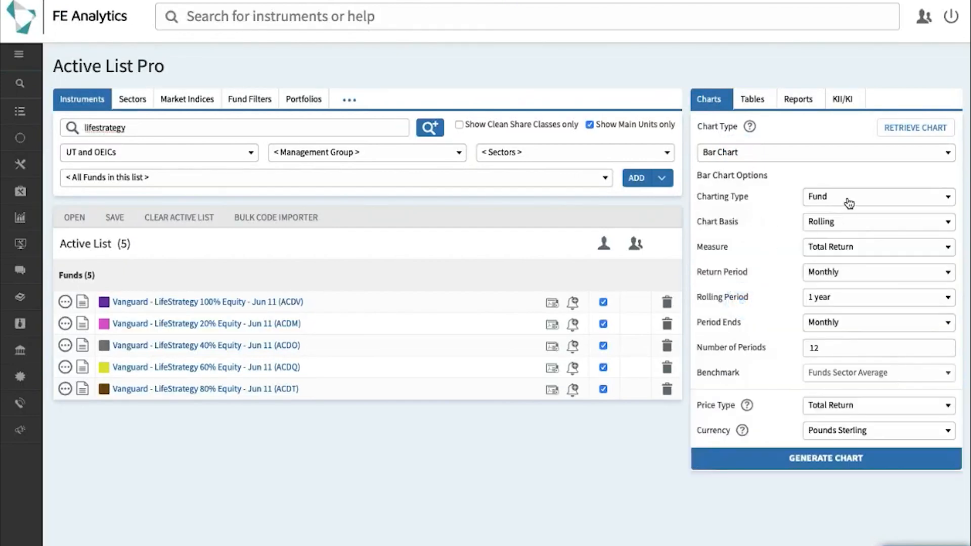
click(835, 222)
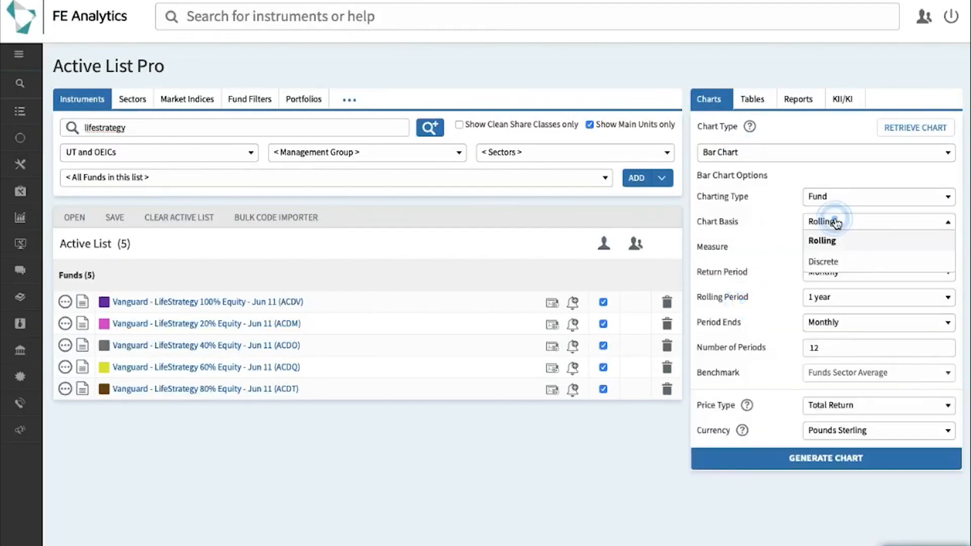
click(833, 264)
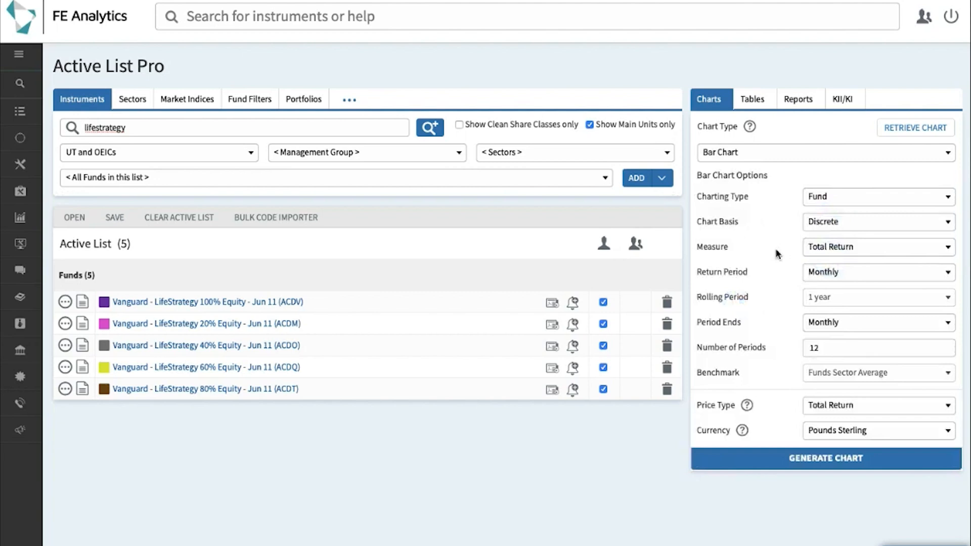
Step: Set the bar chart's period ends to Yearly and its number of periods to 5, and generate the chart
click(825, 325)
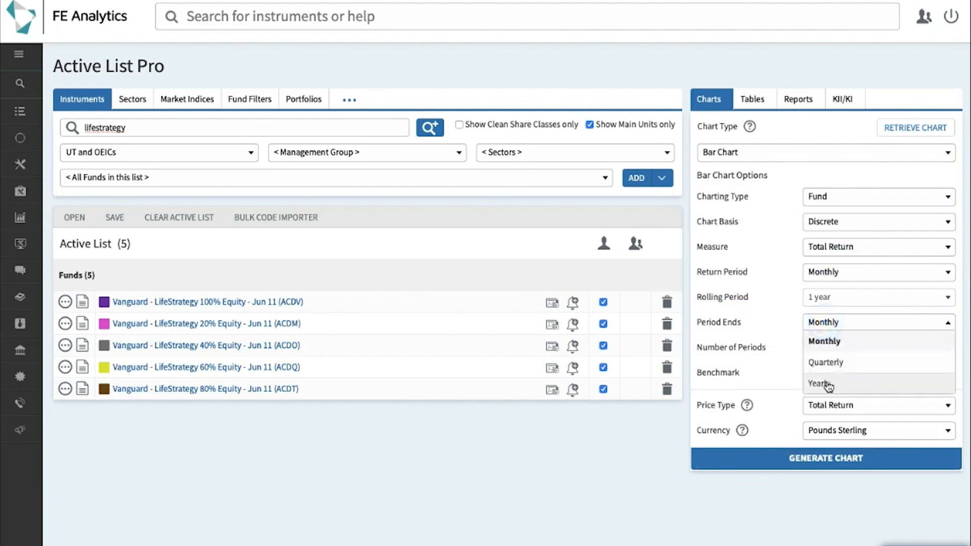
click(826, 382)
double_click(827, 348)
text(5)
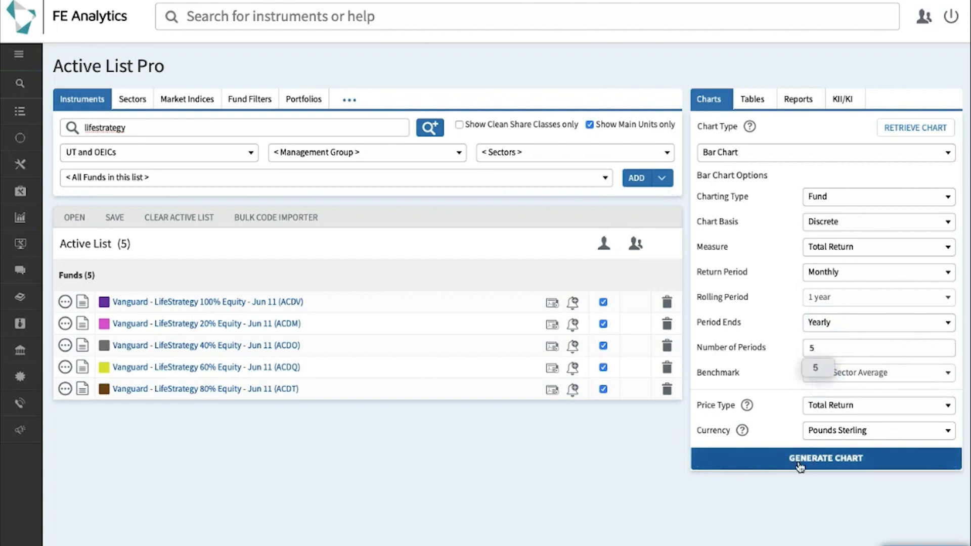
click(799, 466)
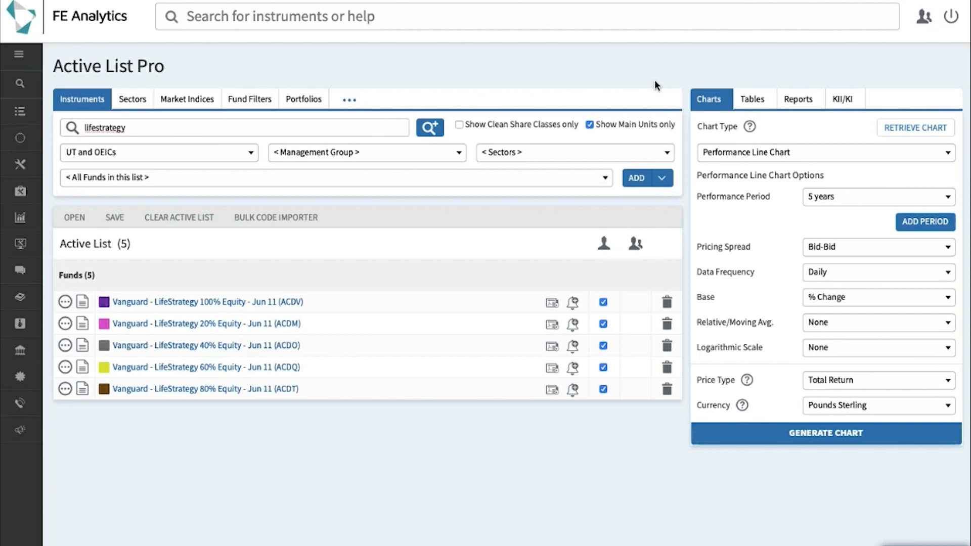
Step: Generate a Fund Comparison report for the five LifeStrategy funds and look through its sections
click(804, 103)
click(735, 154)
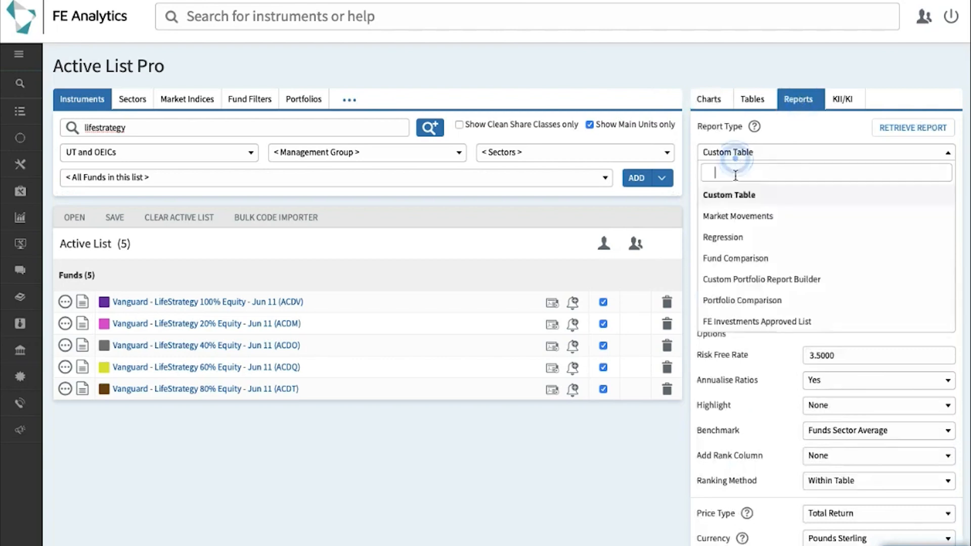
click(740, 258)
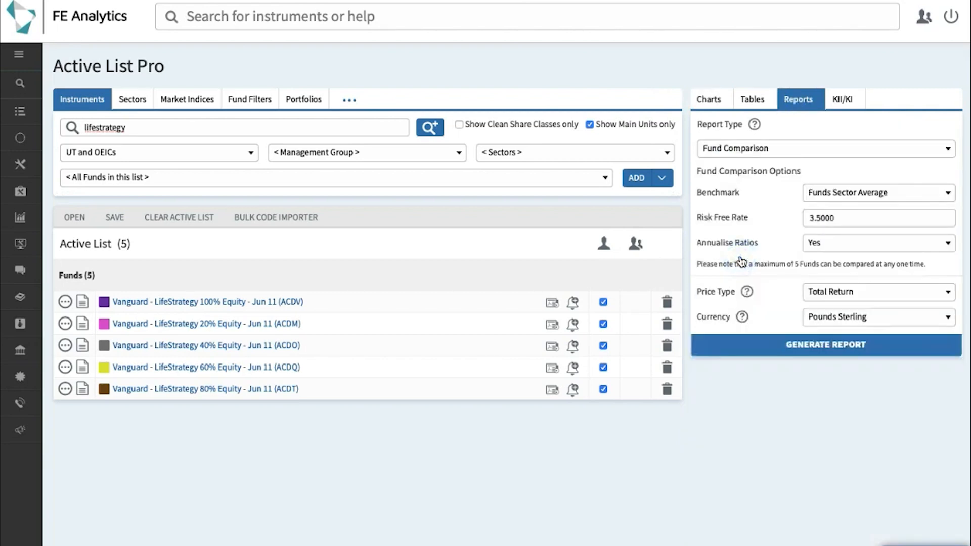
click(774, 344)
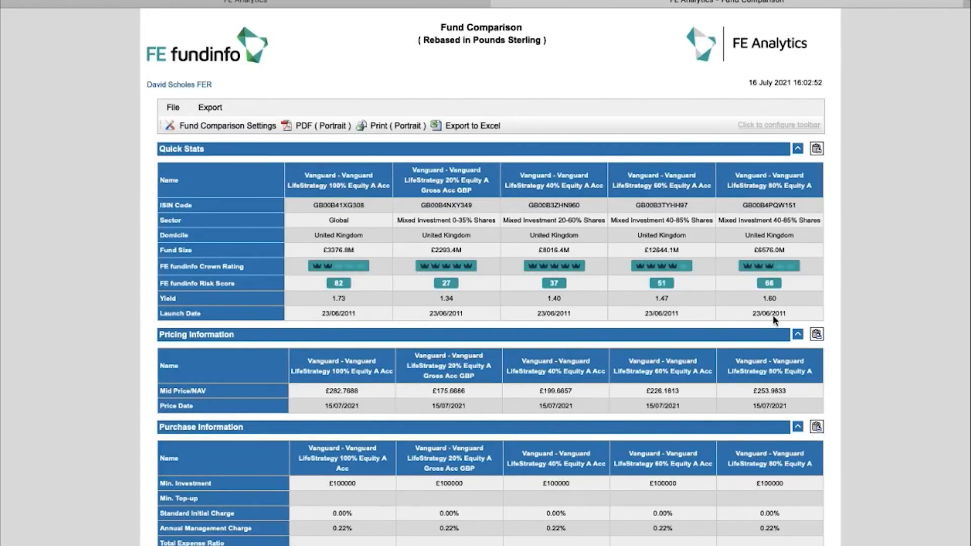
scroll(784, 293, down, 2)
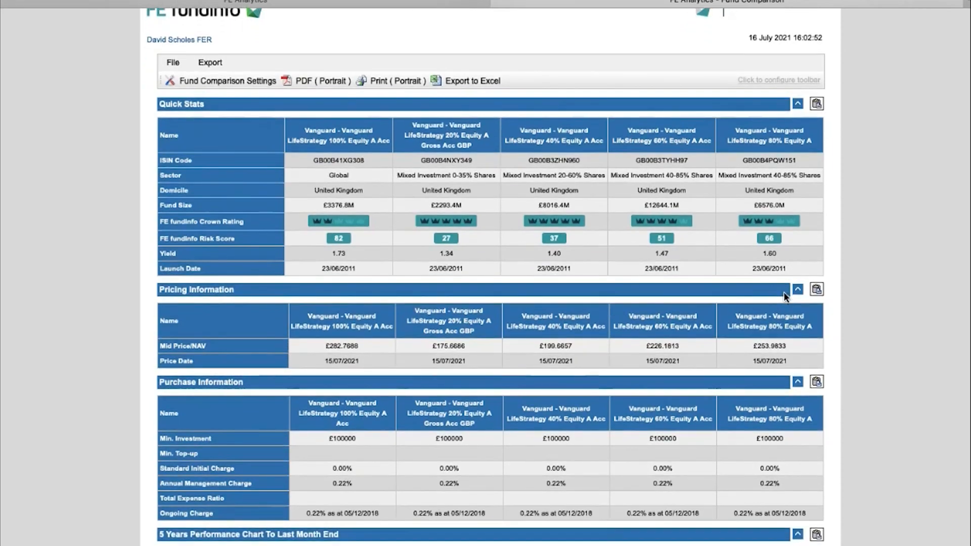
scroll(785, 297, down, 5)
scroll(784, 292, down, 8)
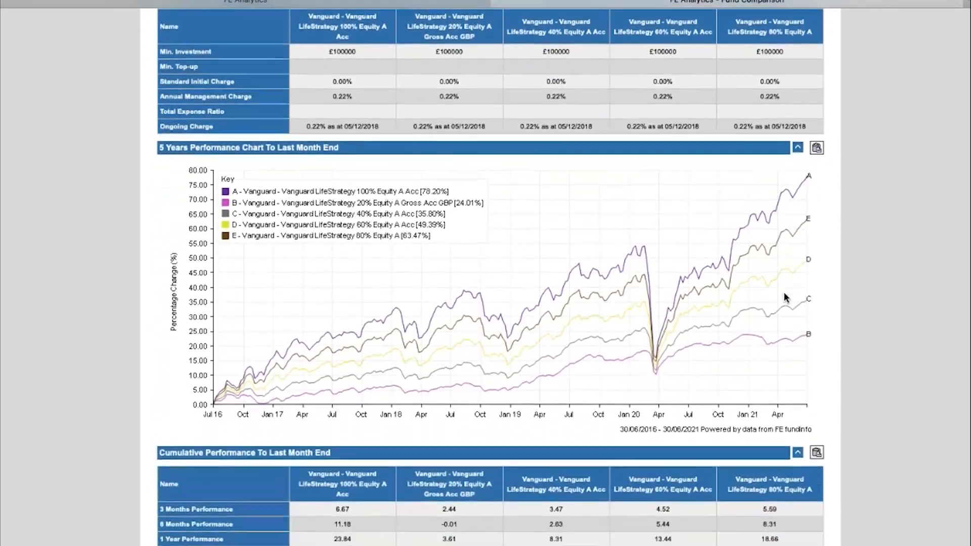
scroll(785, 296, down, 10)
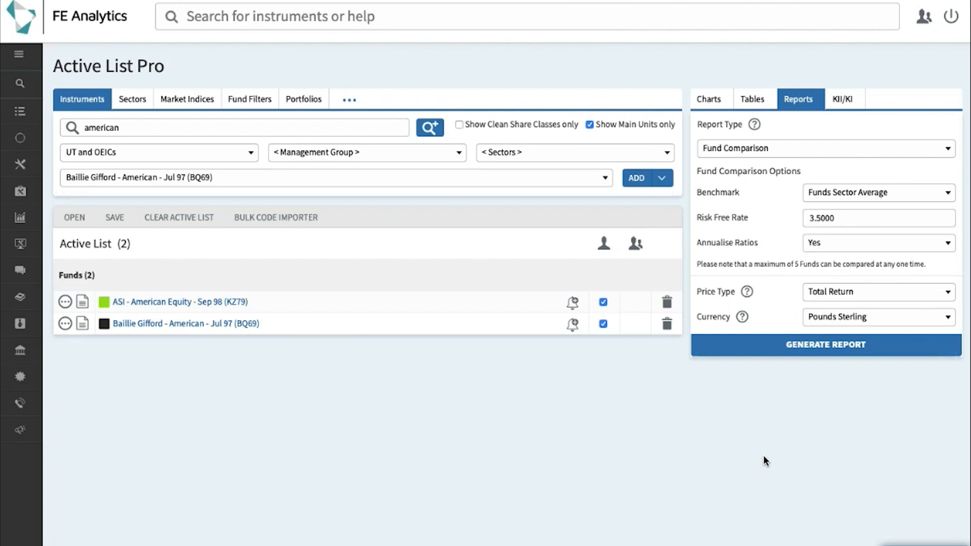
Step: Generate a Fund Comparison report for ASI American Equity and Baillie Gifford American, and look through its sections
drag(262, 300, 130, 301)
click(169, 276)
click(791, 346)
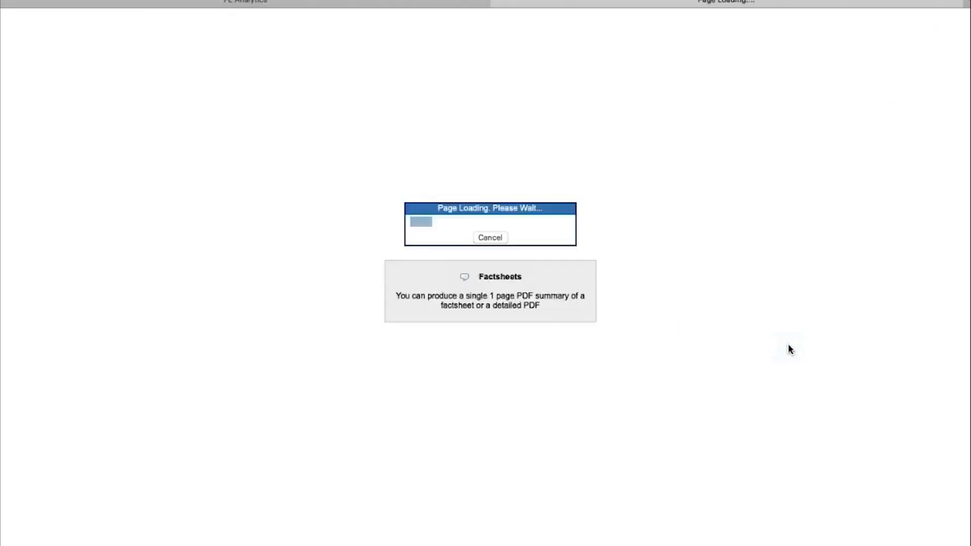
scroll(790, 349, down, 3)
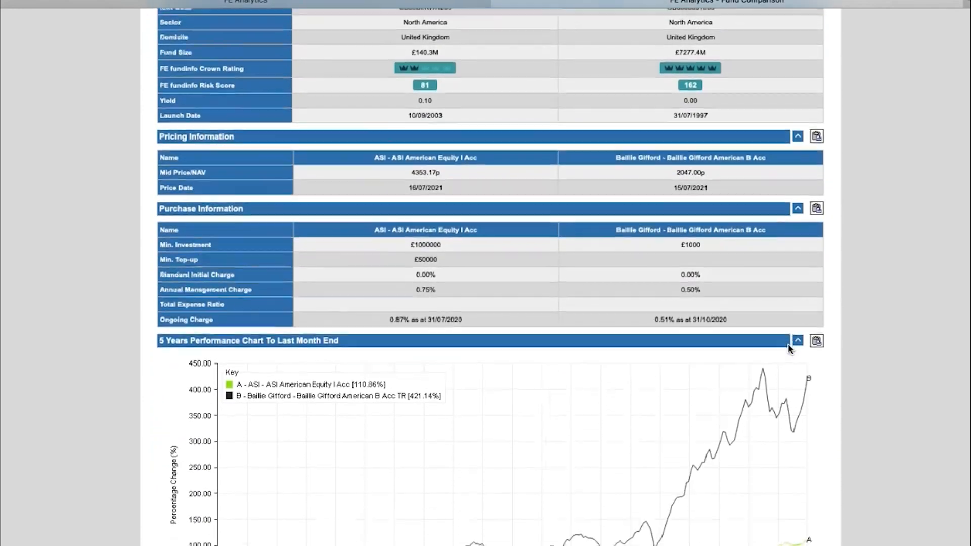
scroll(789, 348, down, 10)
scroll(789, 345, down, 9)
scroll(788, 348, down, 3)
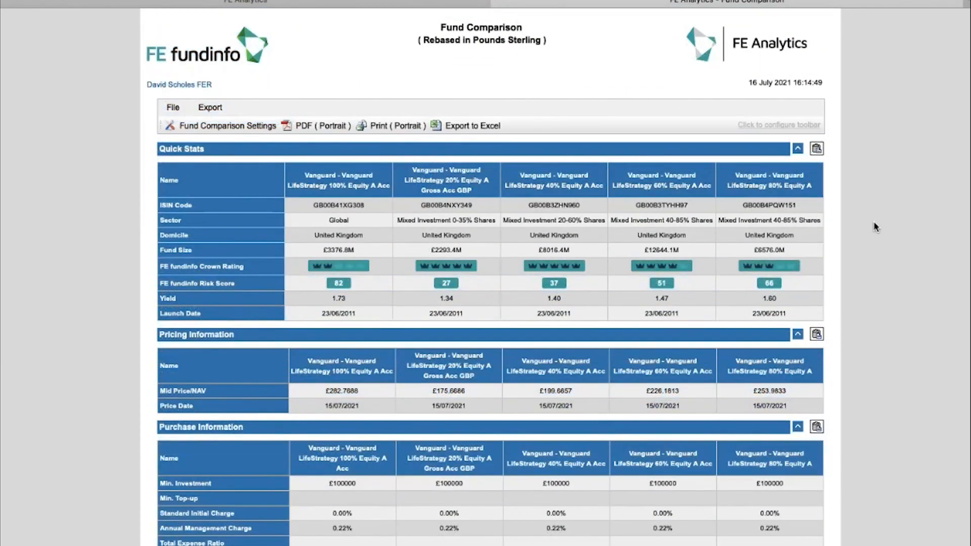
Step: In the Fund Comparison settings, exclude Performance Chart, Asset Weightings, Region Weightings and Sector Weightings from the LifeStrategy report
click(229, 132)
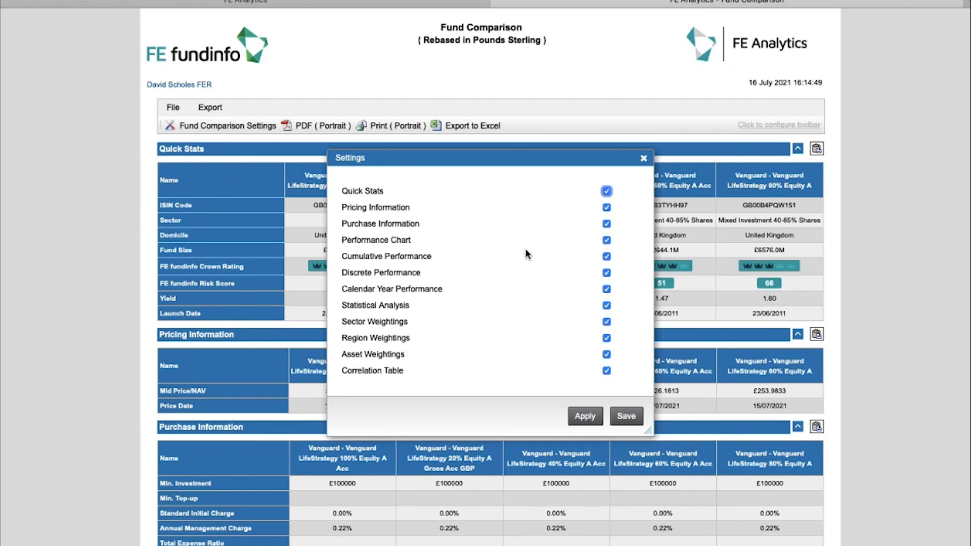
click(605, 240)
click(607, 354)
click(607, 338)
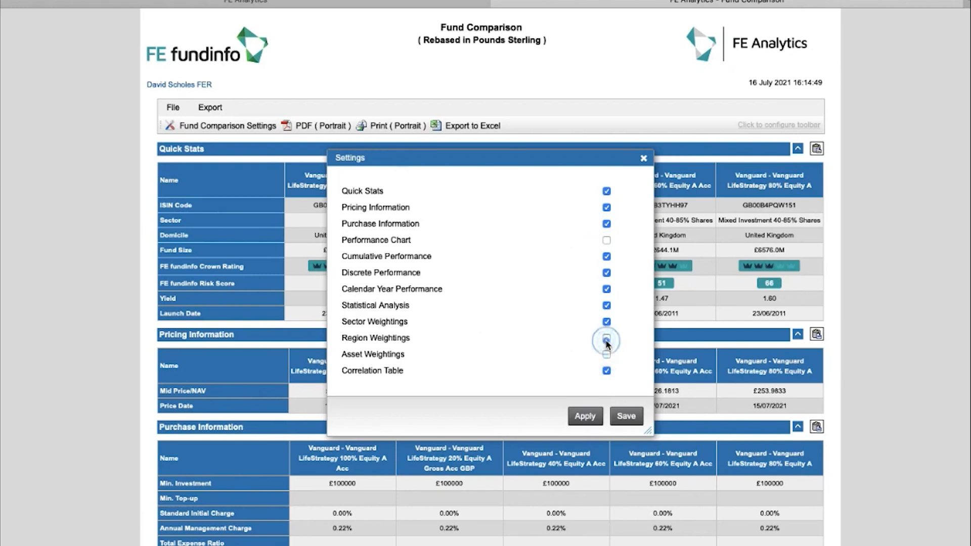
click(606, 323)
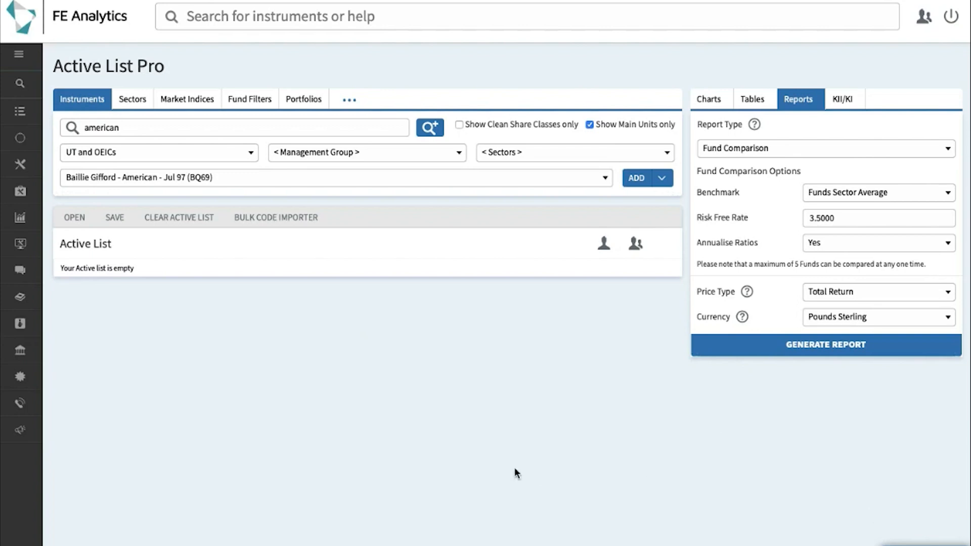
Step: Show the options available under Training & Guides
mouse_move(25, 433)
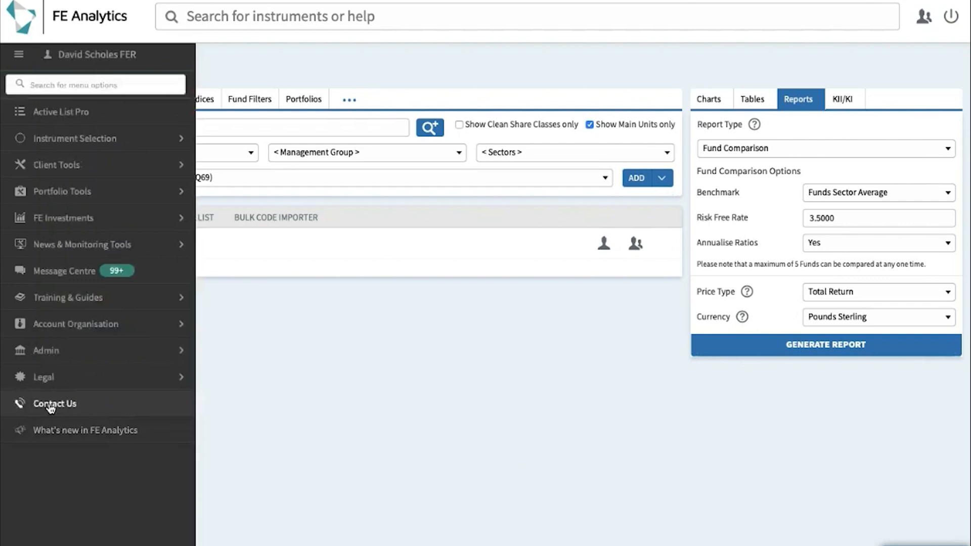
click(80, 303)
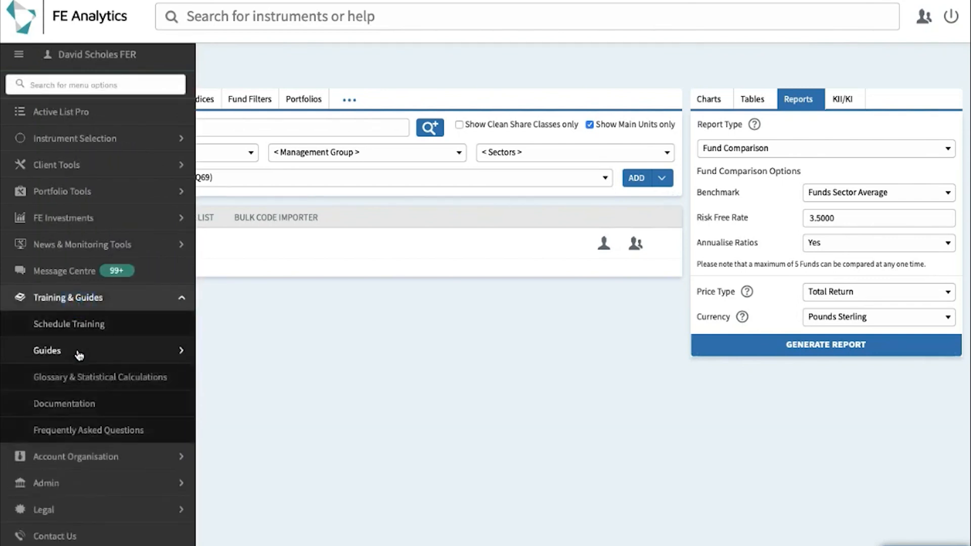